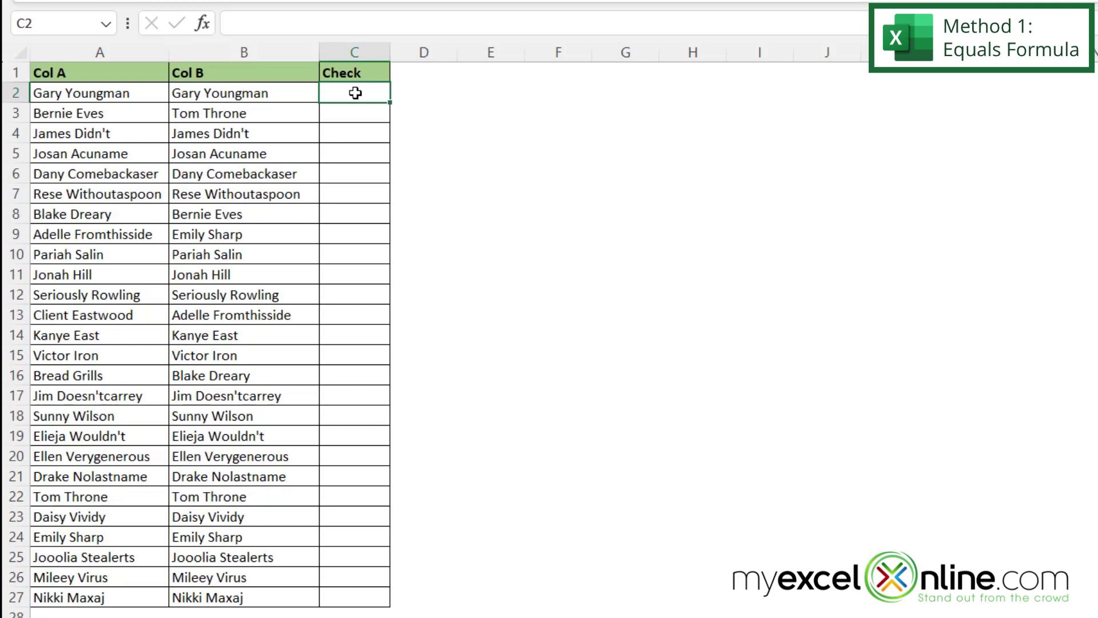
# Enter the formula =A2=B2 in C2 to compare the row 2 names.
pyautogui.write('=')
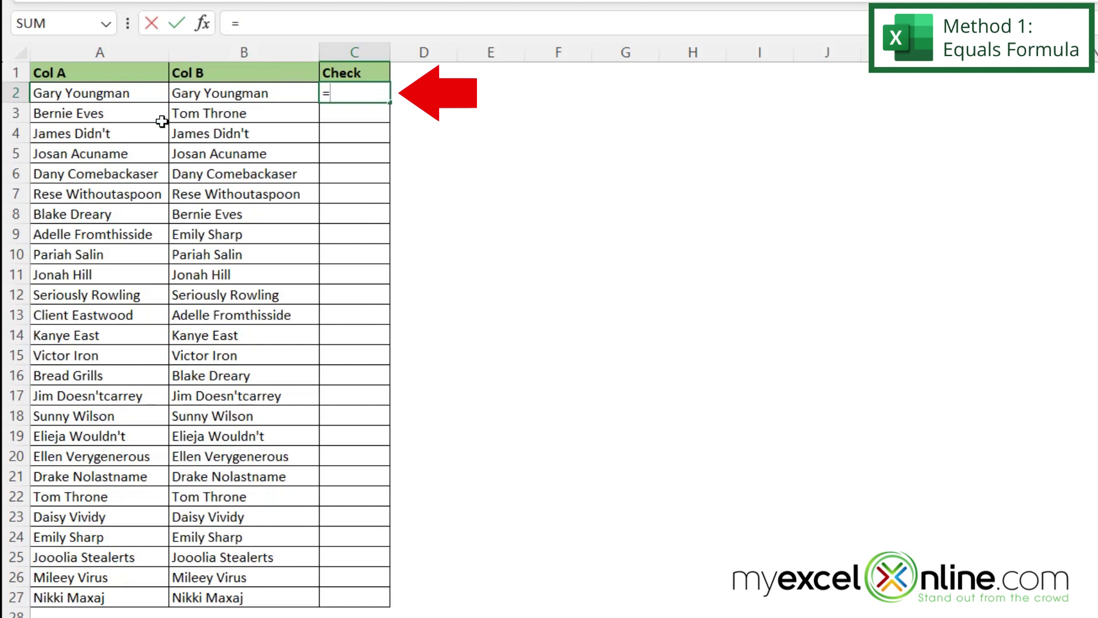
pyautogui.click(117, 92)
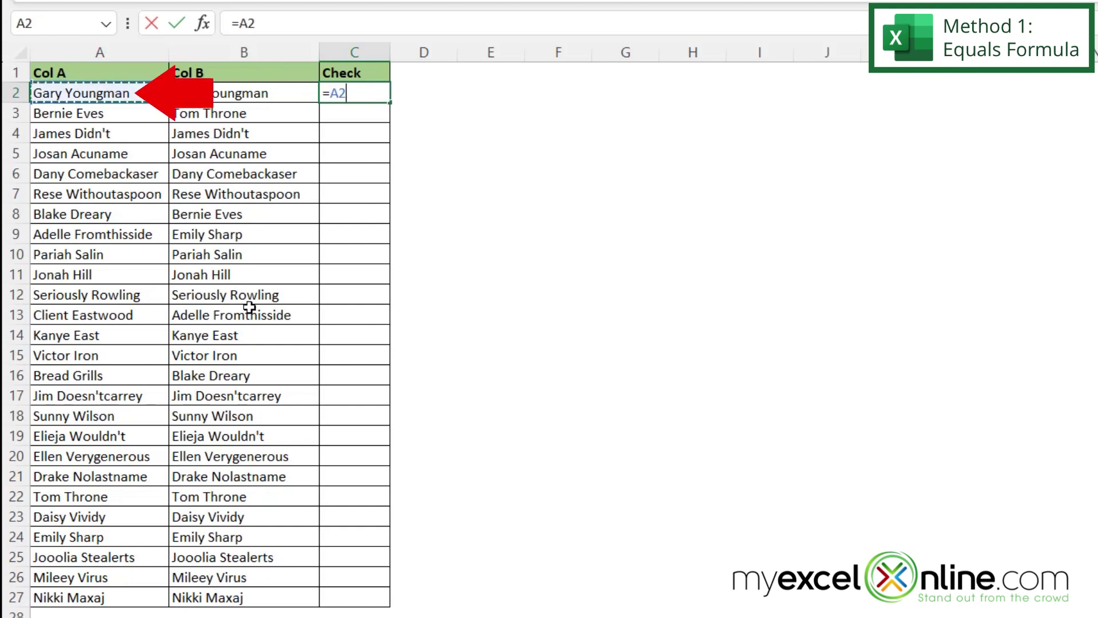
pyautogui.write('=')
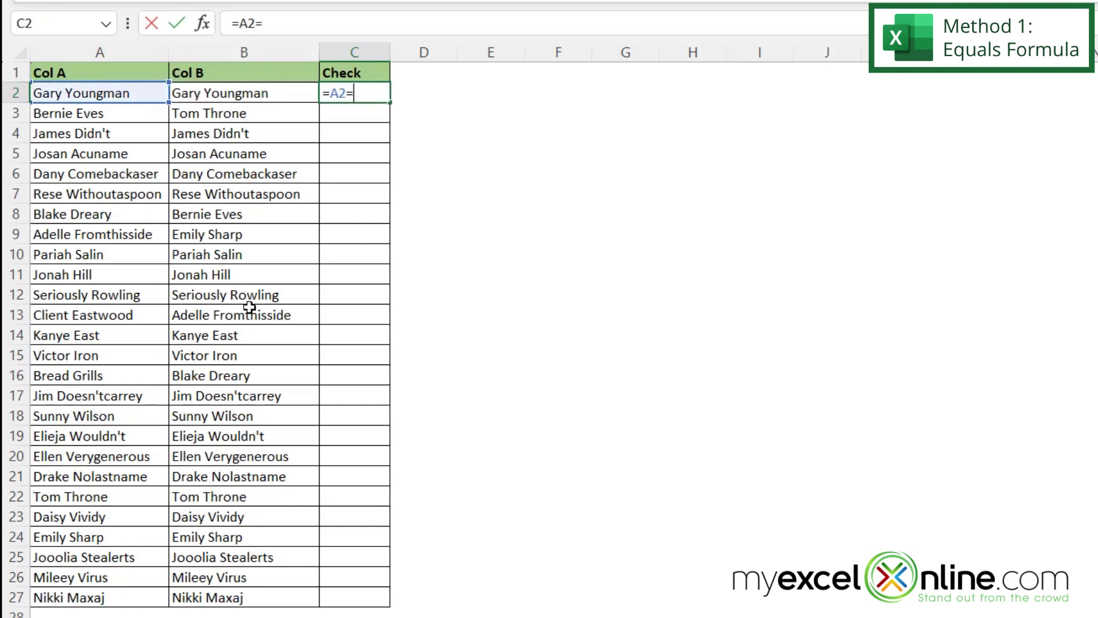
pyautogui.click(197, 93)
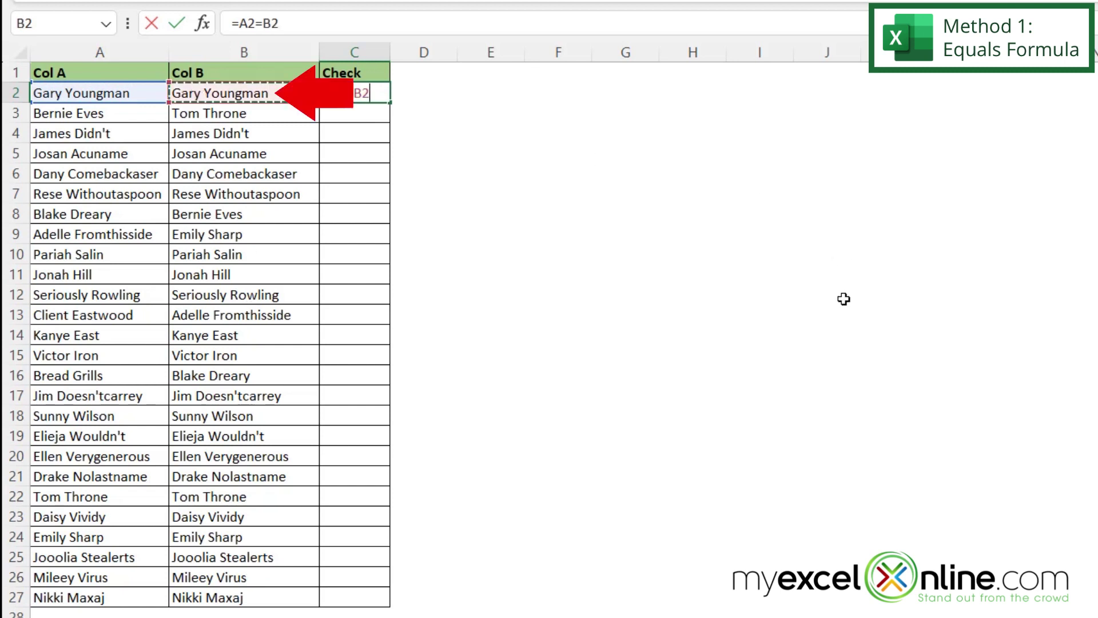
pyautogui.press('Return')
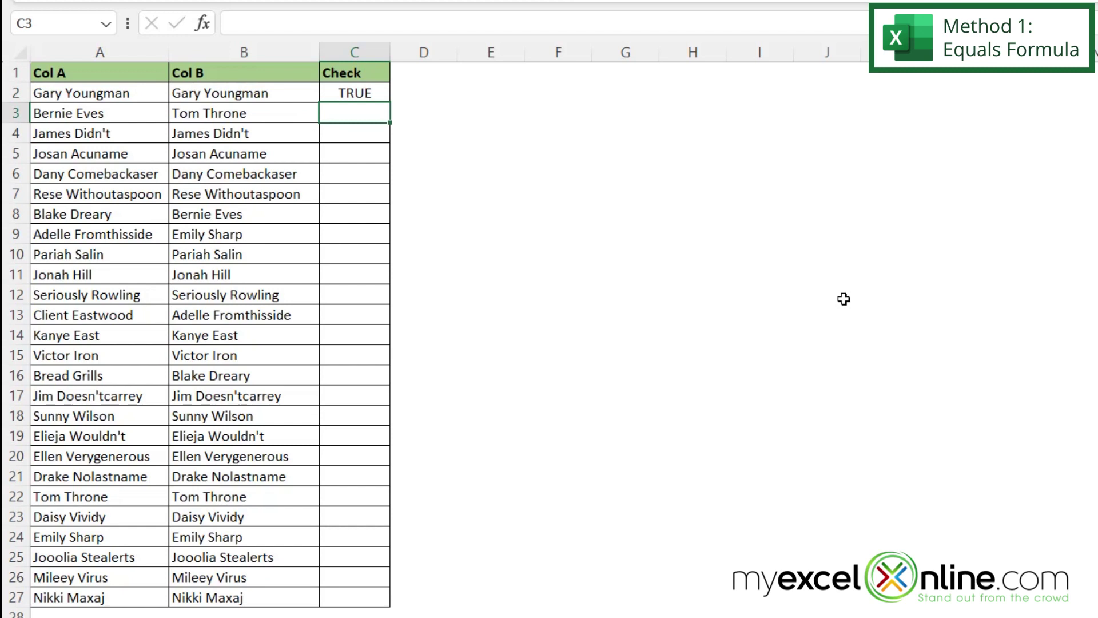
# Fill the =A2=B2 check formula from C2 down through C27.
pyautogui.click(358, 92)
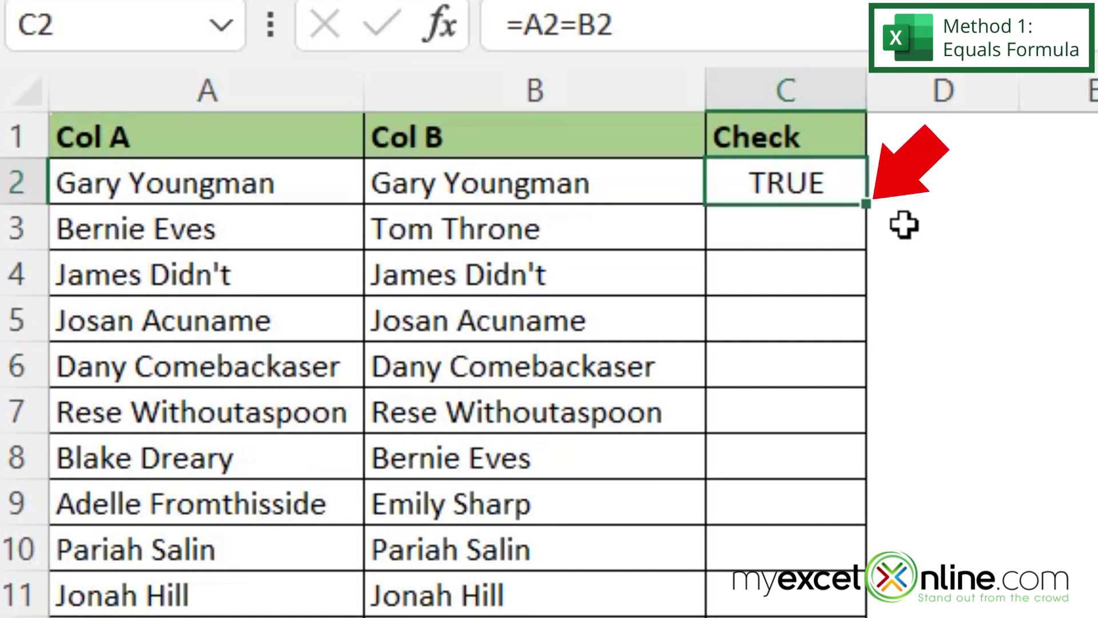
pyautogui.doubleClick(867, 203)
pyautogui.click(340, 117)
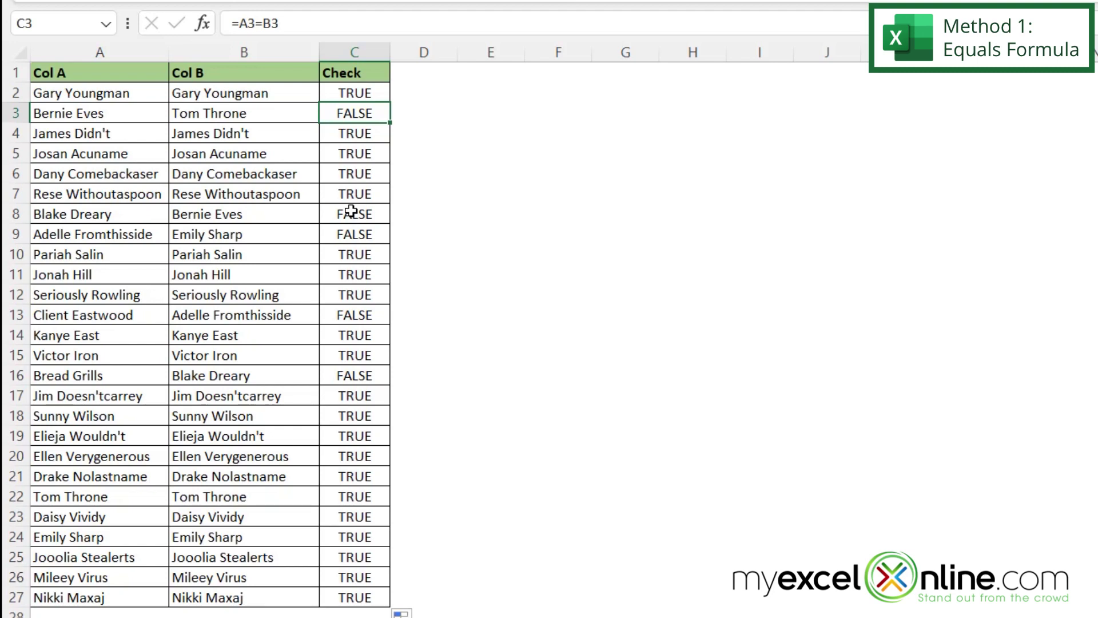
pyautogui.click(350, 211)
pyautogui.click(369, 239)
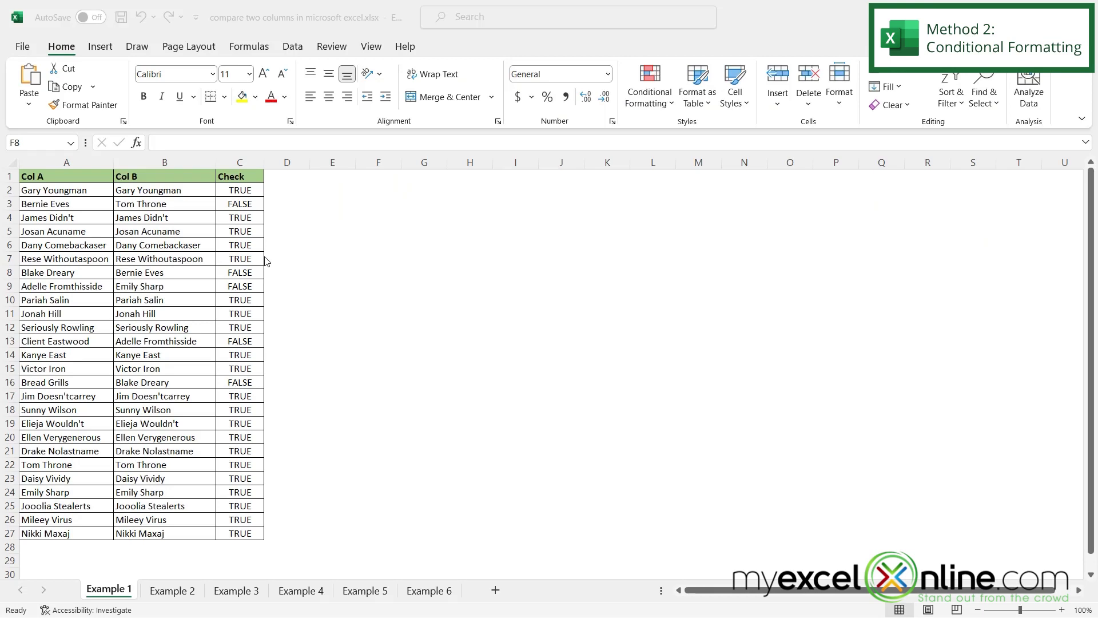
# Select the Col A names from A2 down and start a new conditional formatting rule.
pyautogui.click(52, 190)
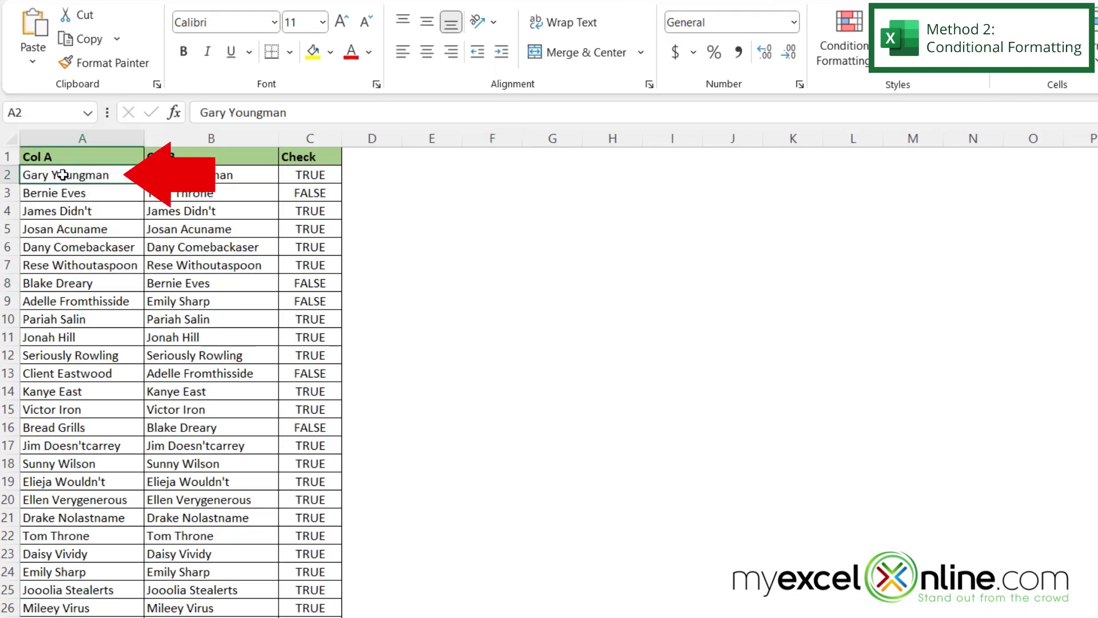
pyautogui.moveTo(63, 174); pyautogui.dragTo(60, 613)
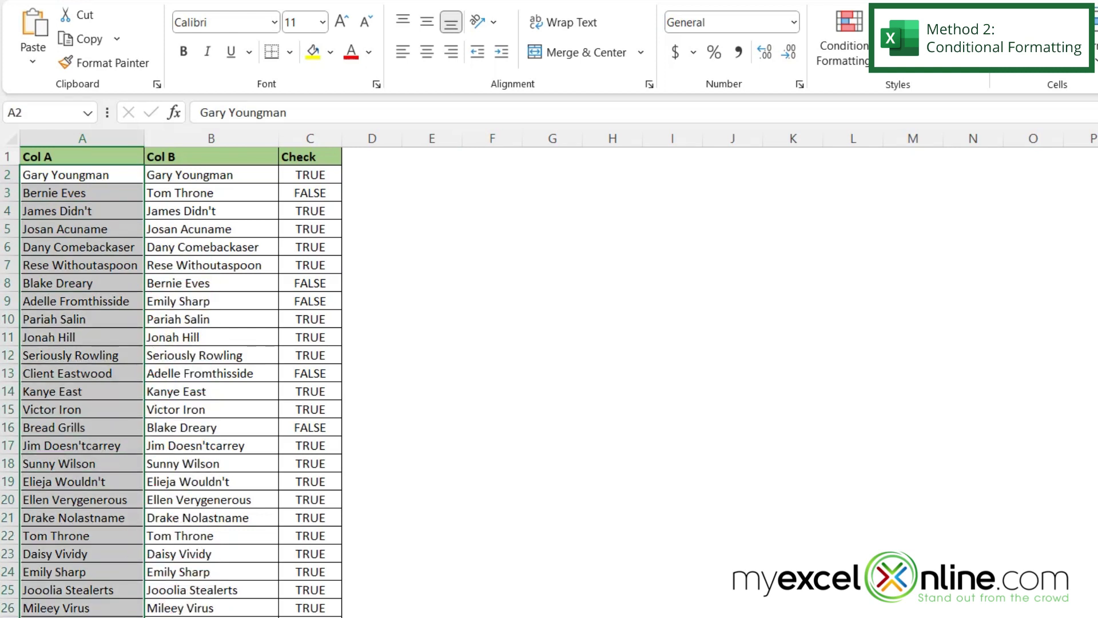
pyautogui.click(872, 63)
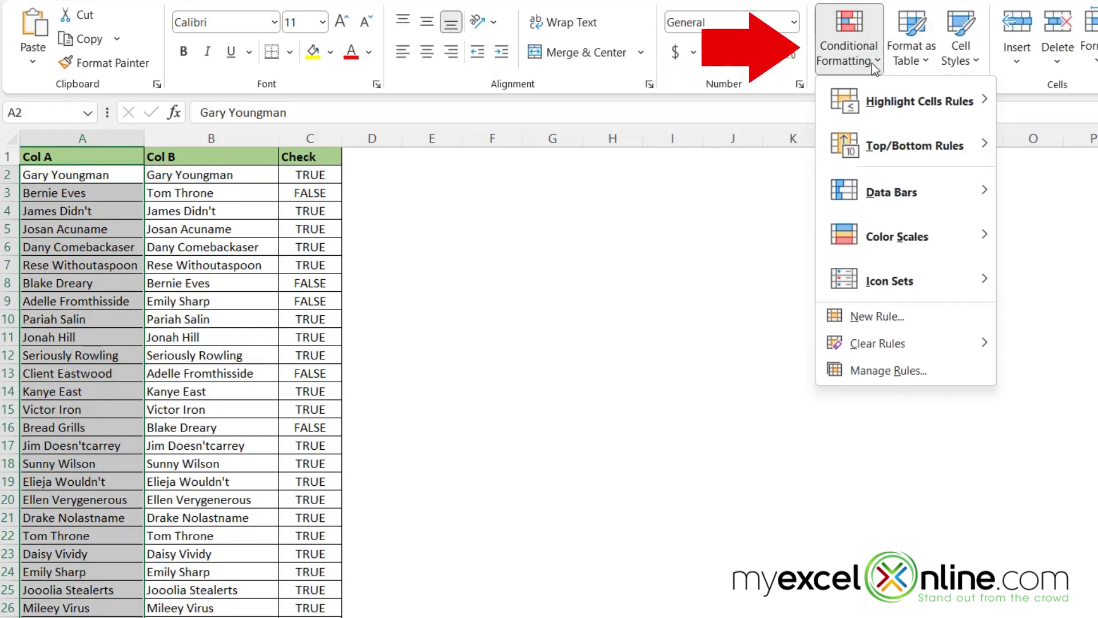
pyautogui.click(874, 322)
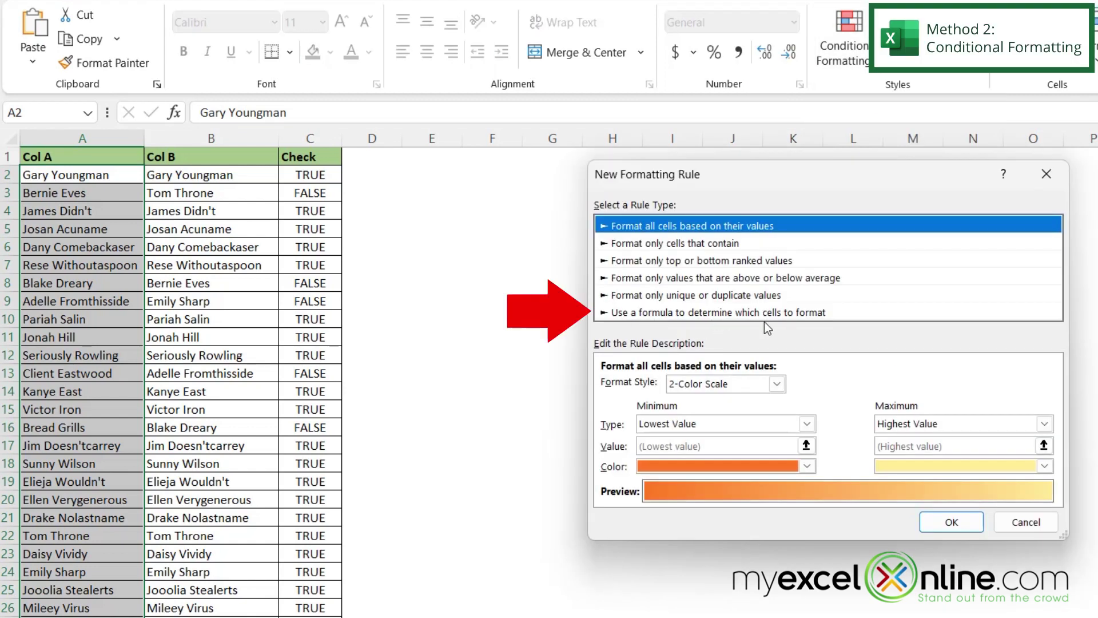
# Make it a formula-based rule using =$A2<>$B2 with relative row references.
pyautogui.click(807, 310)
pyautogui.click(651, 384)
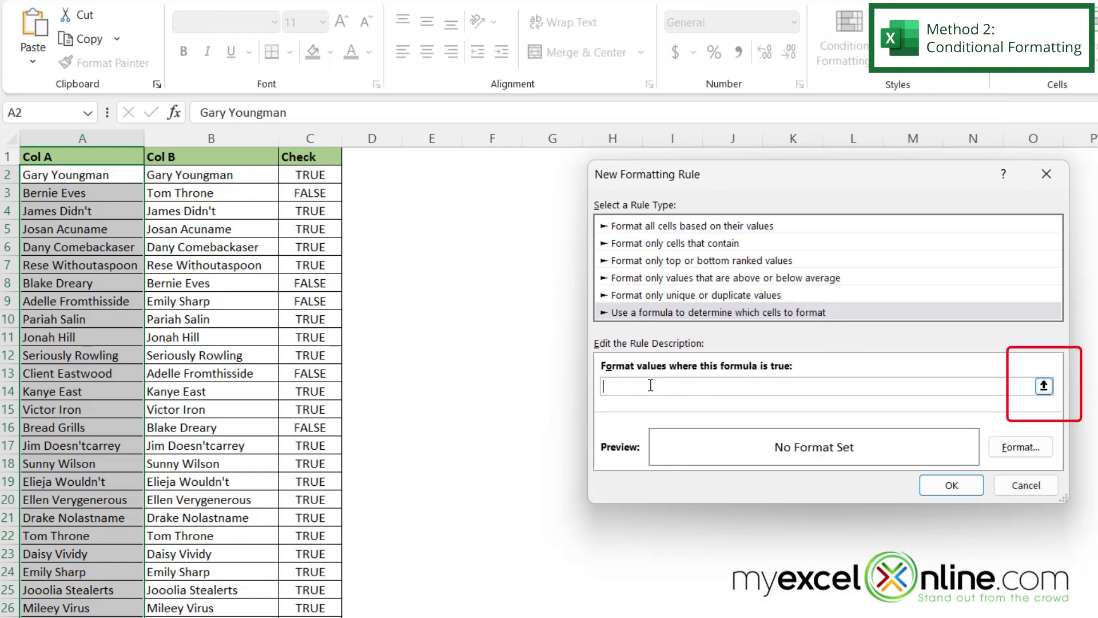
pyautogui.click(1044, 387)
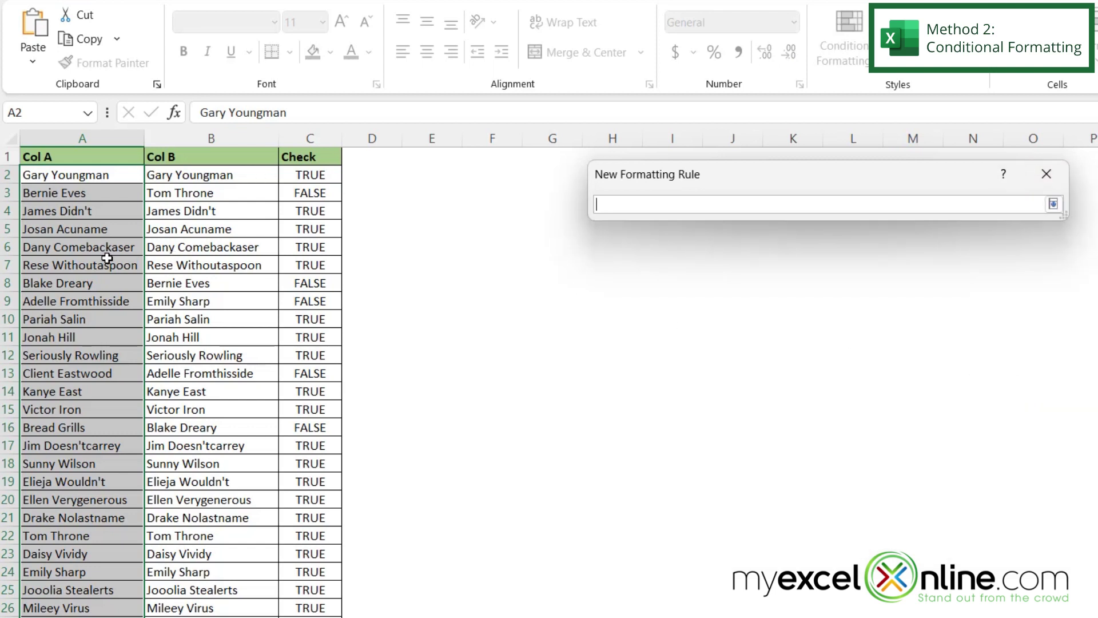
pyautogui.click(83, 176)
pyautogui.write('<>')
pyautogui.click(186, 173)
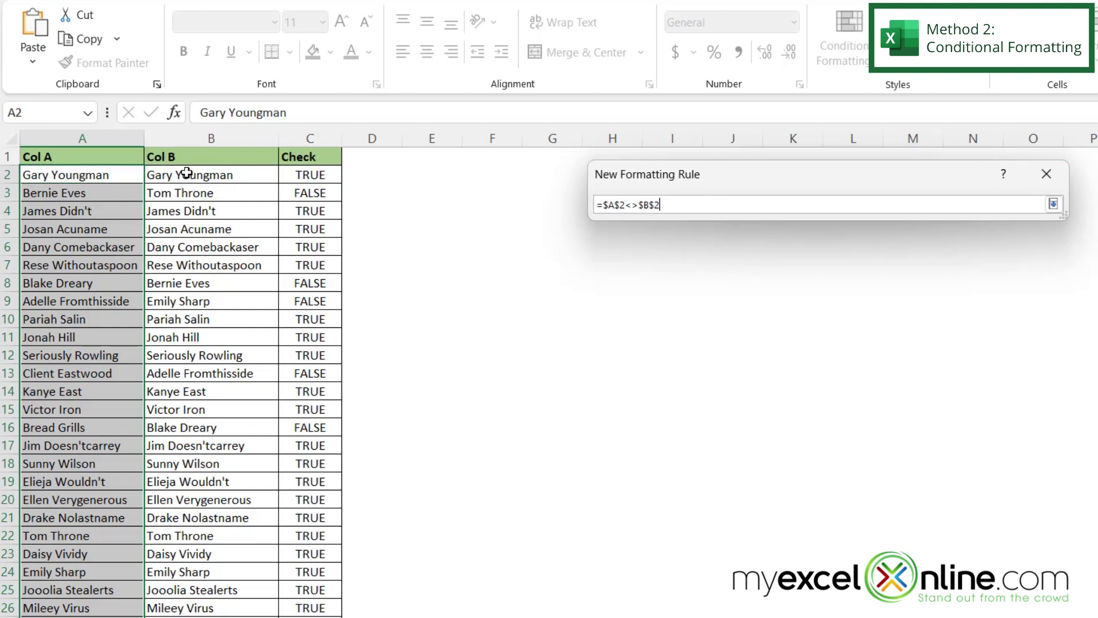
pyautogui.click(1054, 205)
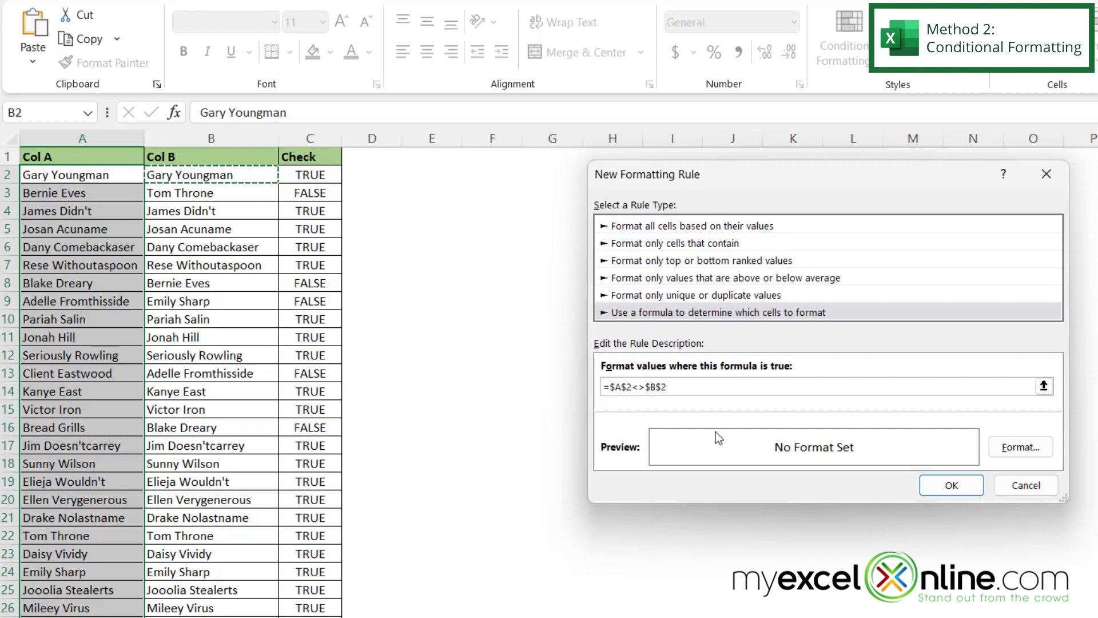
pyautogui.press('BackSpace')
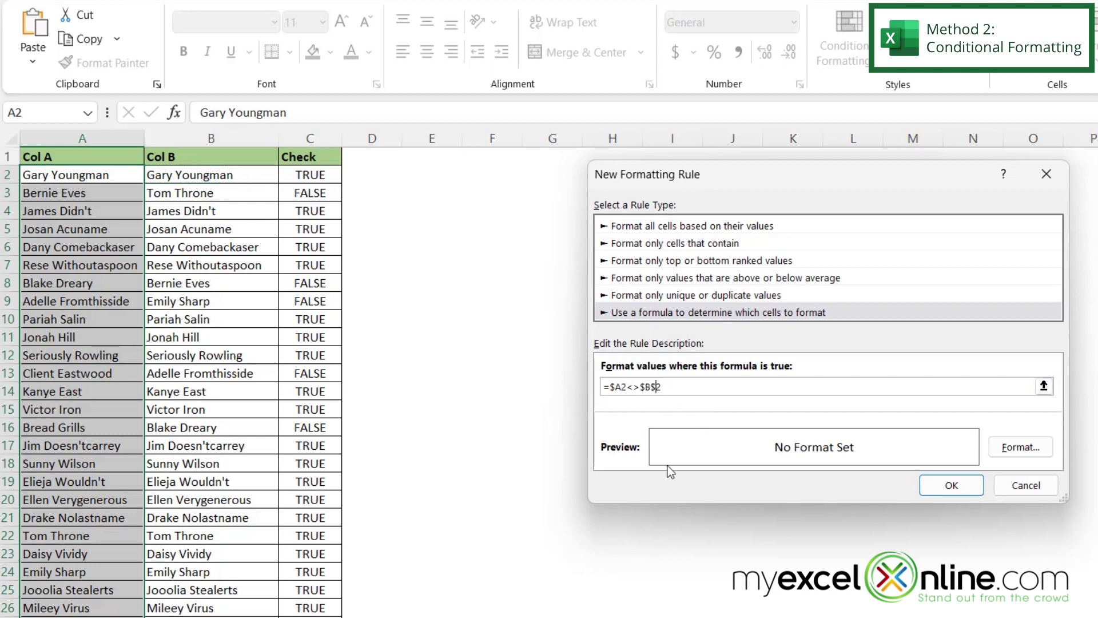
pyautogui.press('BackSpace')
# In Format Cells, choose a red fill and a bold white font for the rule.
pyautogui.click(1026, 454)
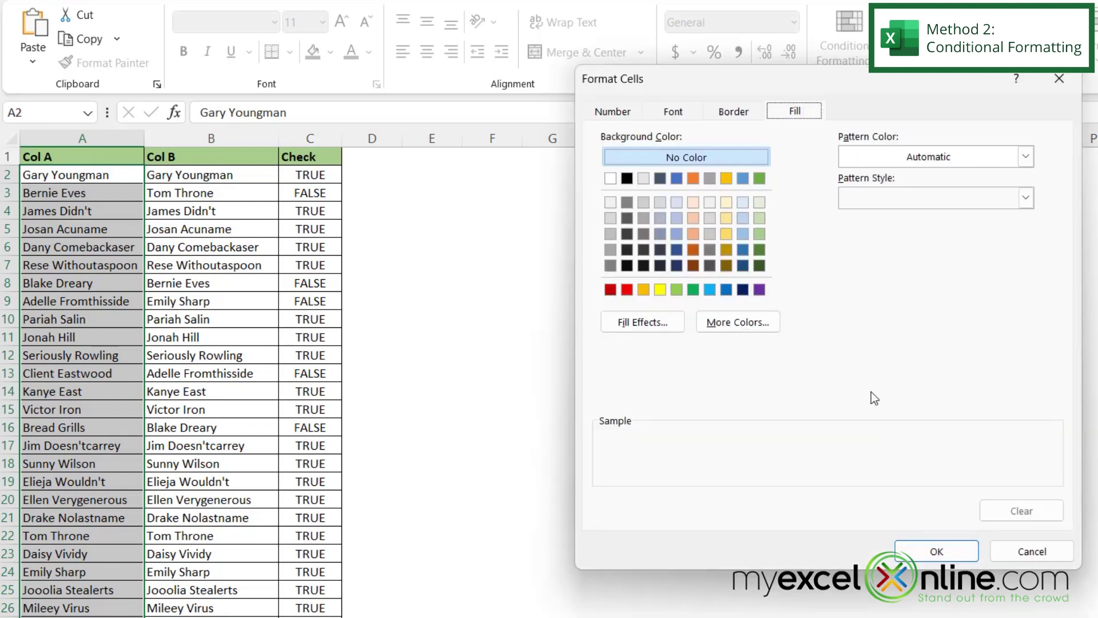
pyautogui.click(629, 291)
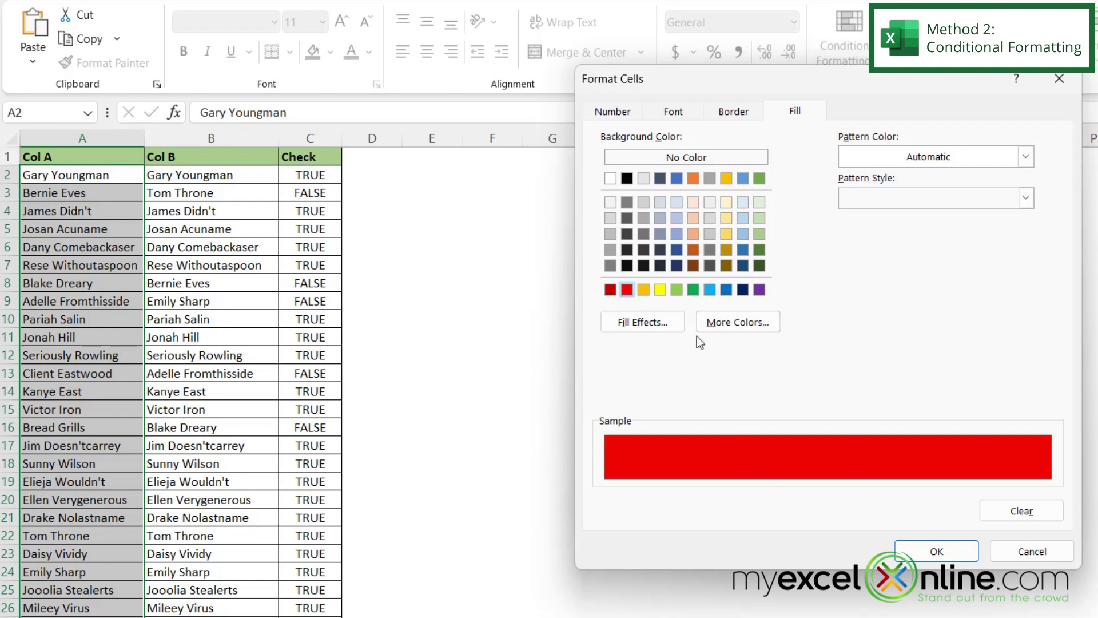
pyautogui.click(665, 114)
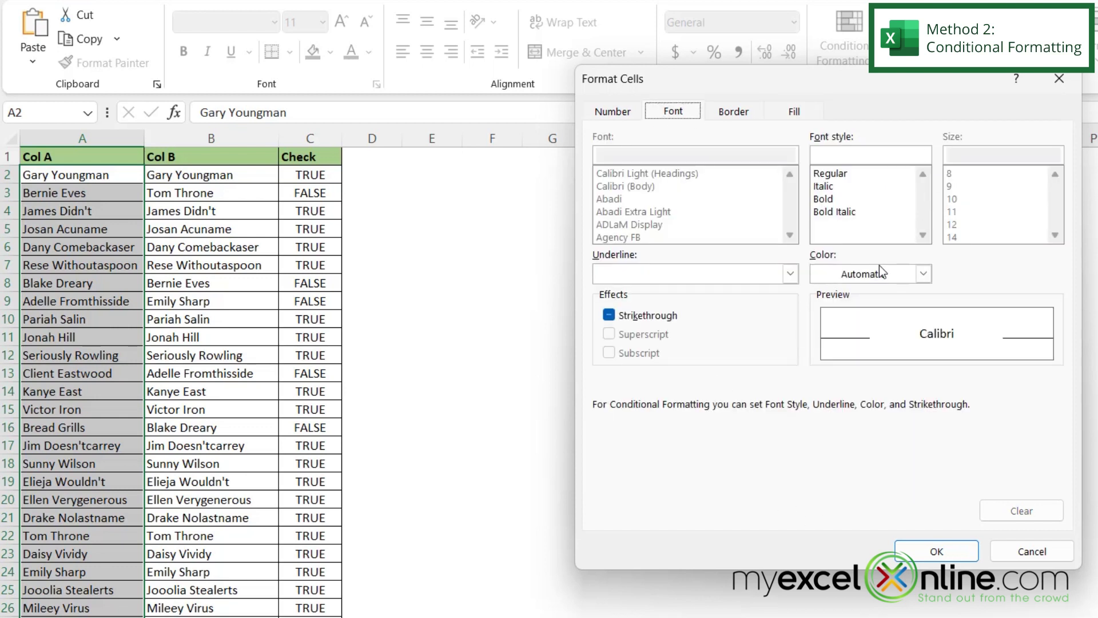
pyautogui.click(924, 274)
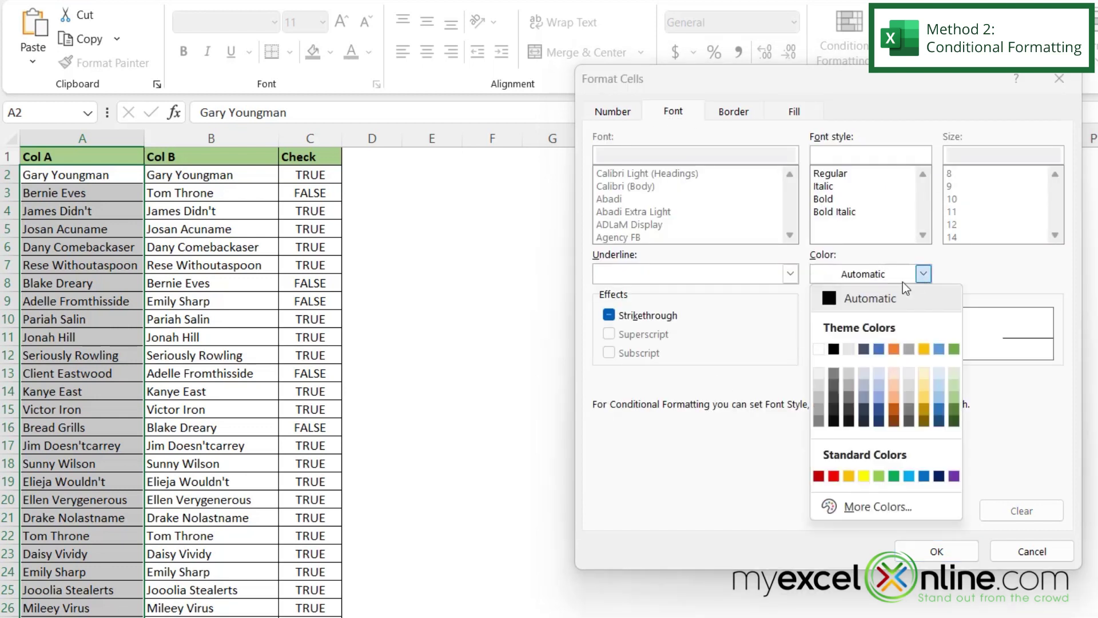
pyautogui.click(819, 349)
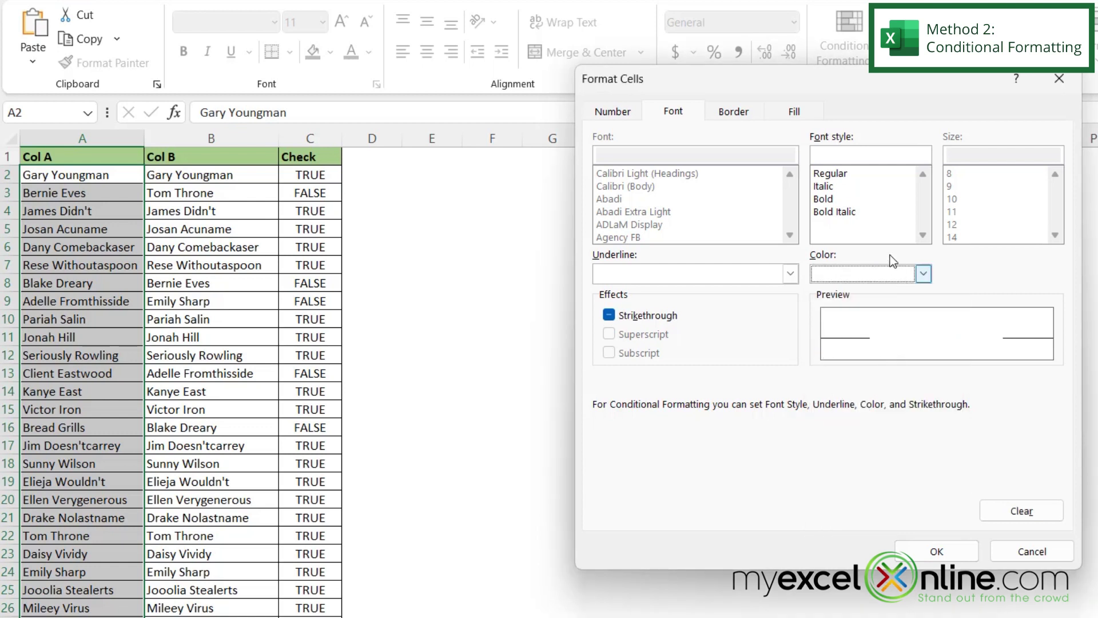
pyautogui.click(823, 199)
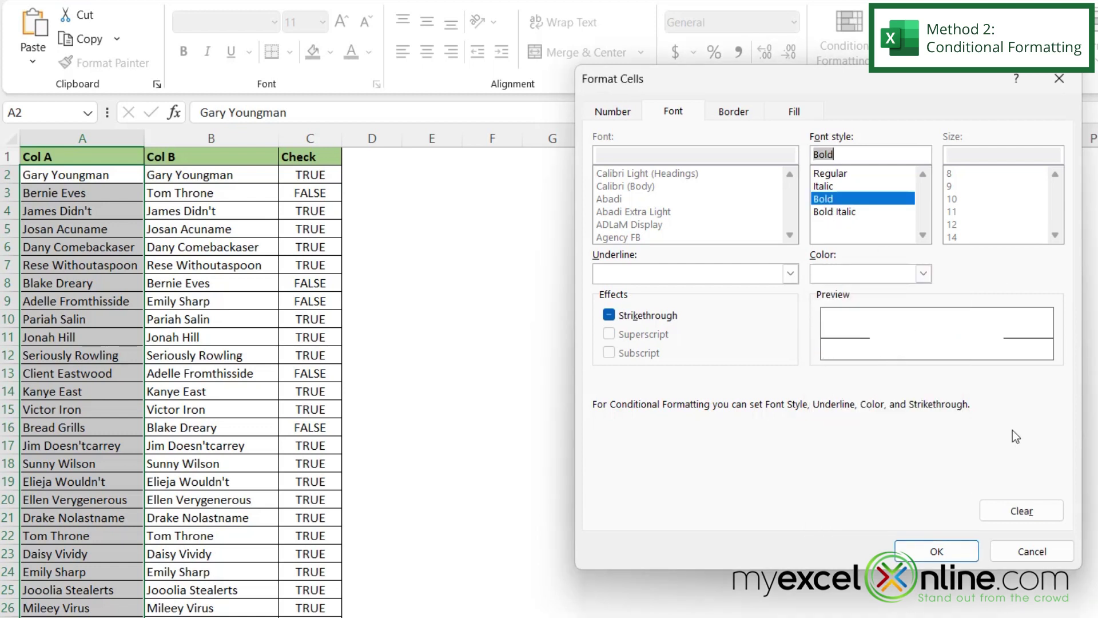
pyautogui.click(933, 553)
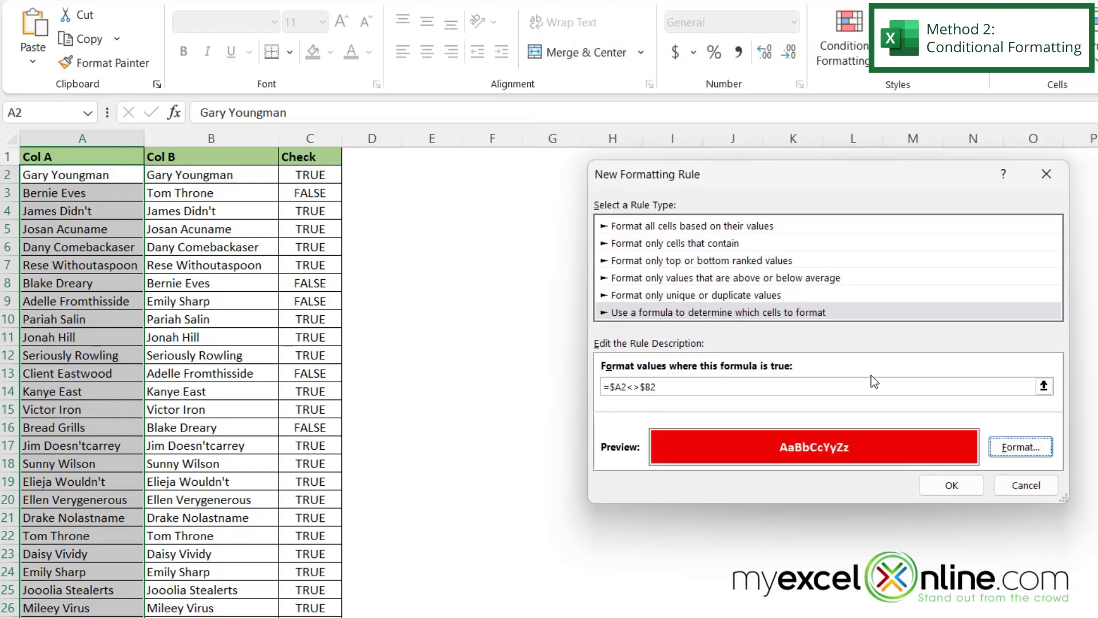
# Apply the rule so mismatched names in rows 3, 8, 9, 13 and 16 highlight, then deselect.
pyautogui.click(936, 484)
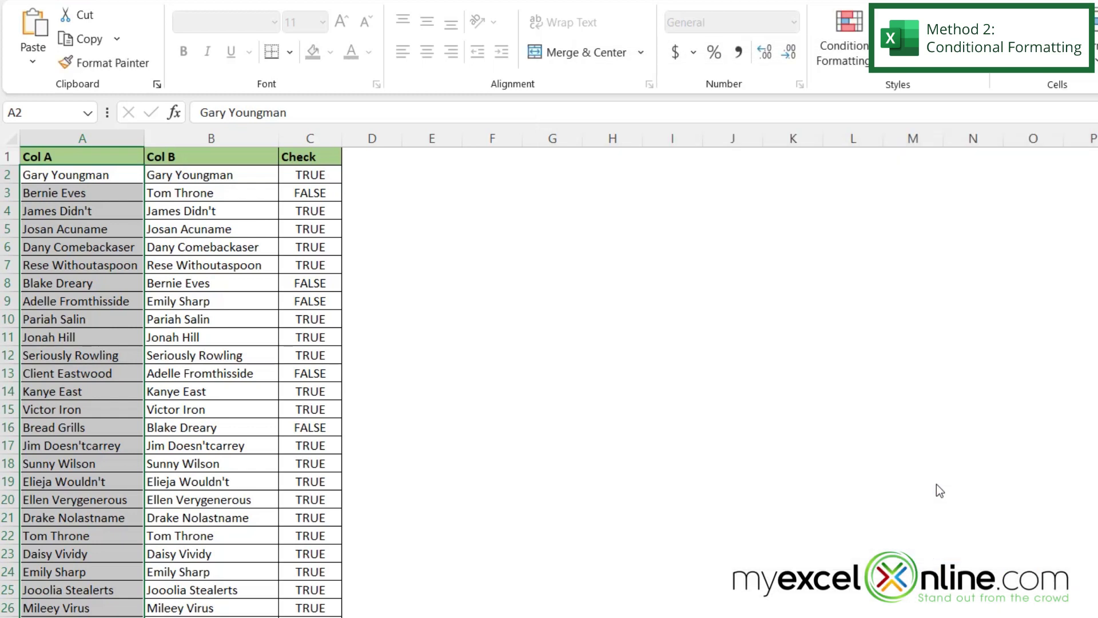
pyautogui.click(95, 177)
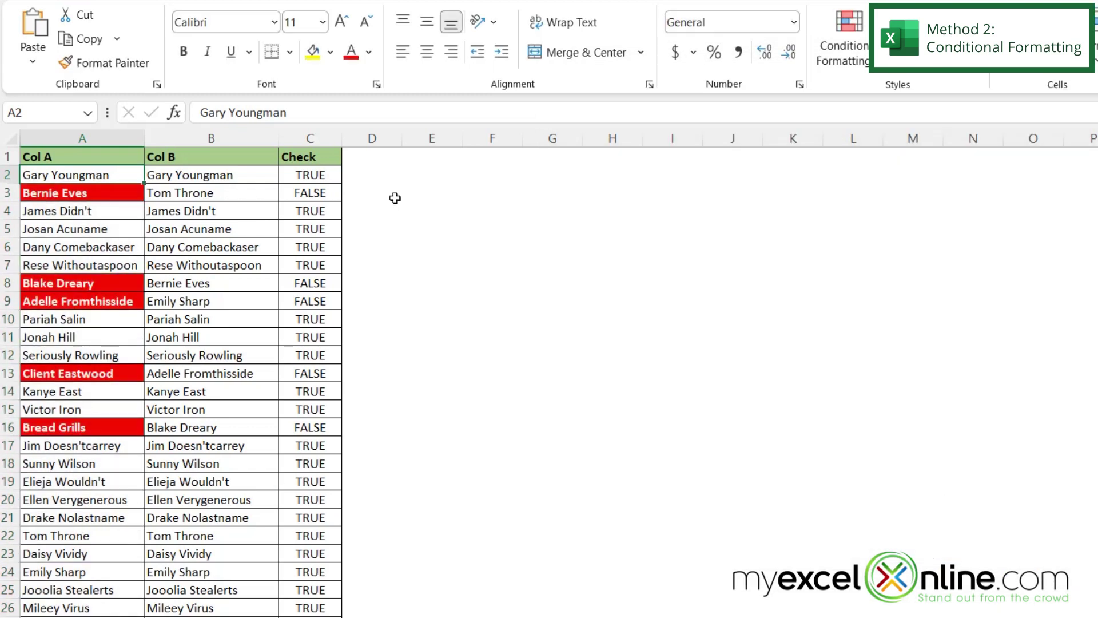